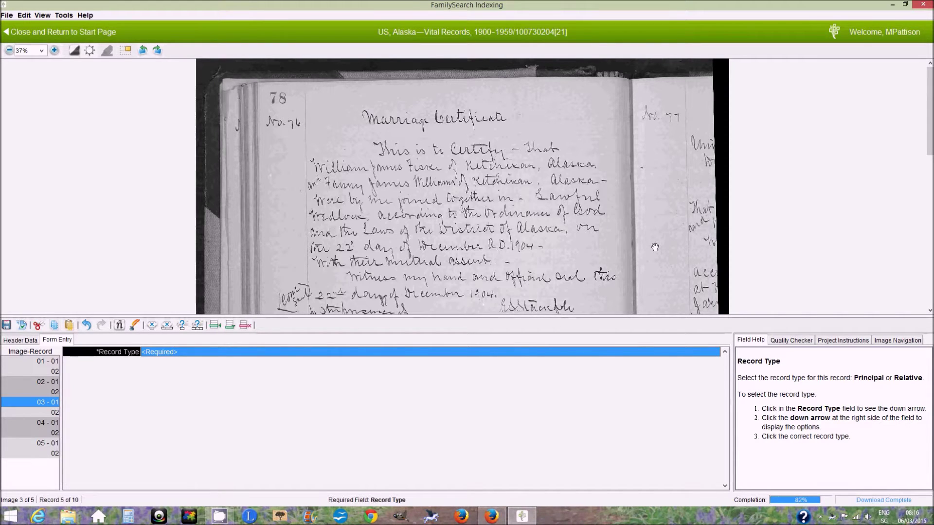
Set the record's Record Type to Principal
drag(583, 270, 574, 236)
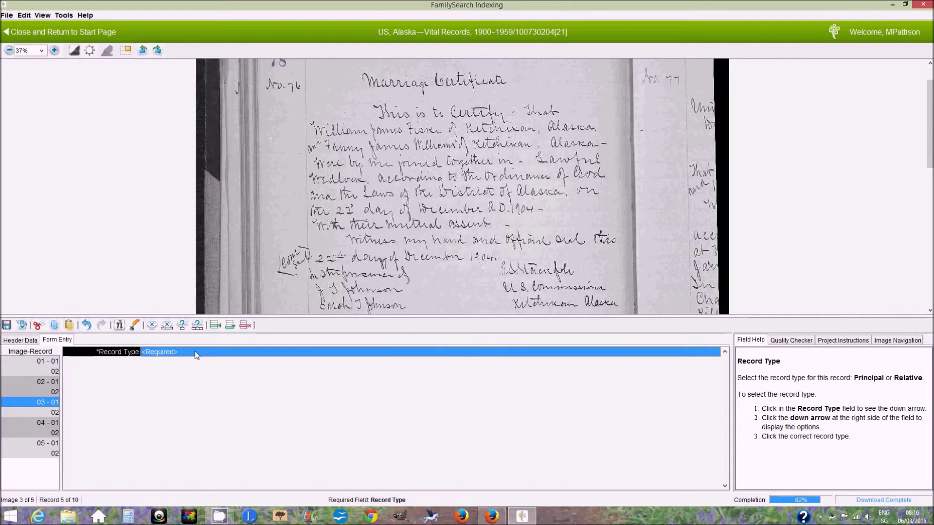
click(210, 353)
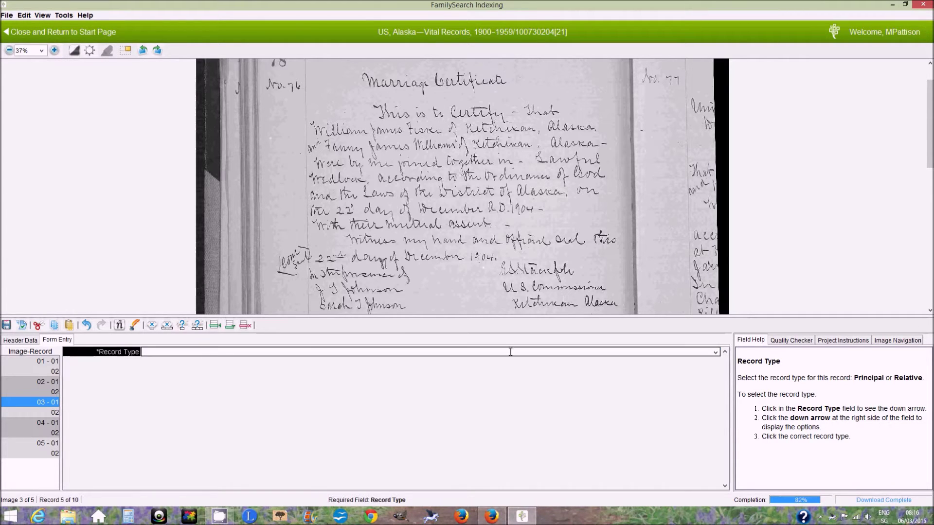
click(715, 352)
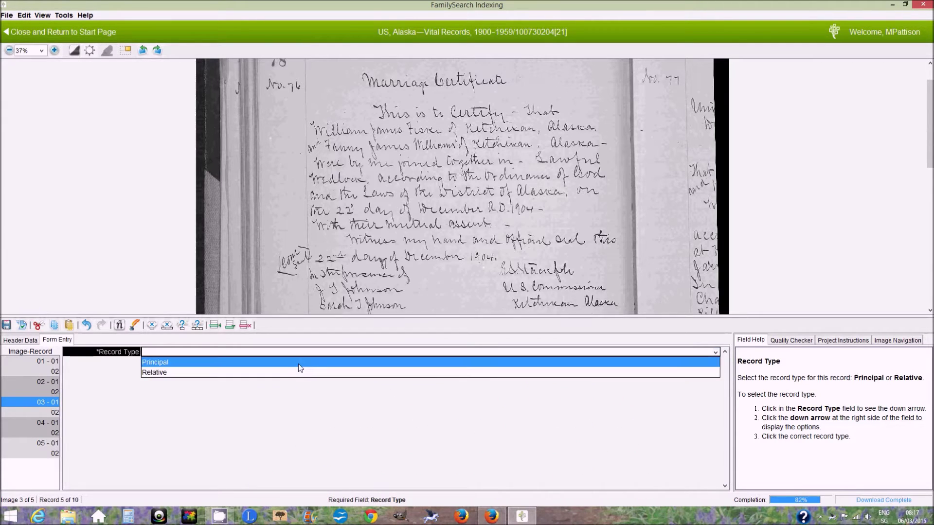
click(299, 363)
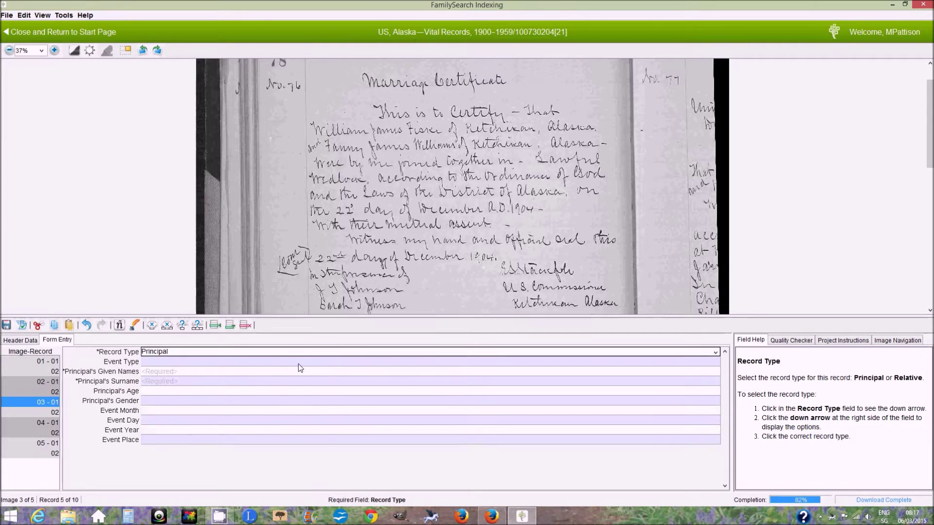
Set the Event Type to Marriage and zoom the certificate image to 50%
click(298, 363)
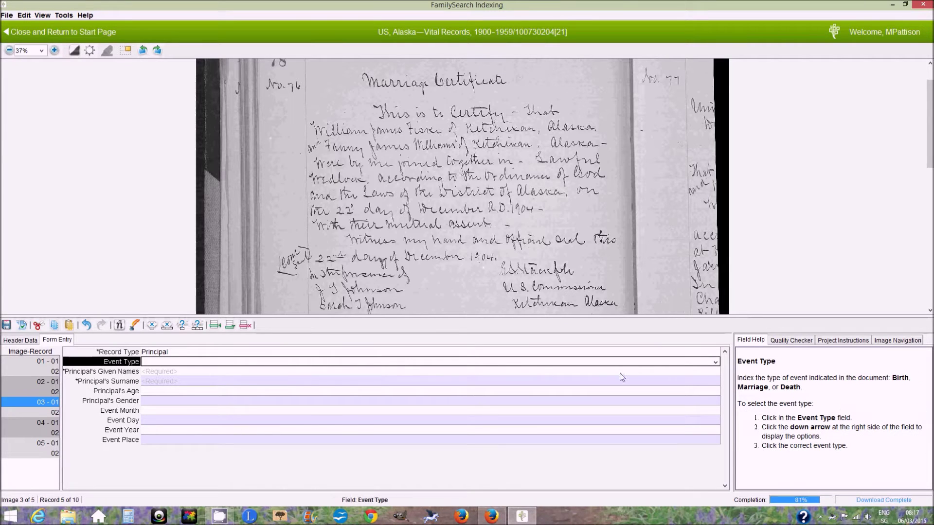
click(715, 362)
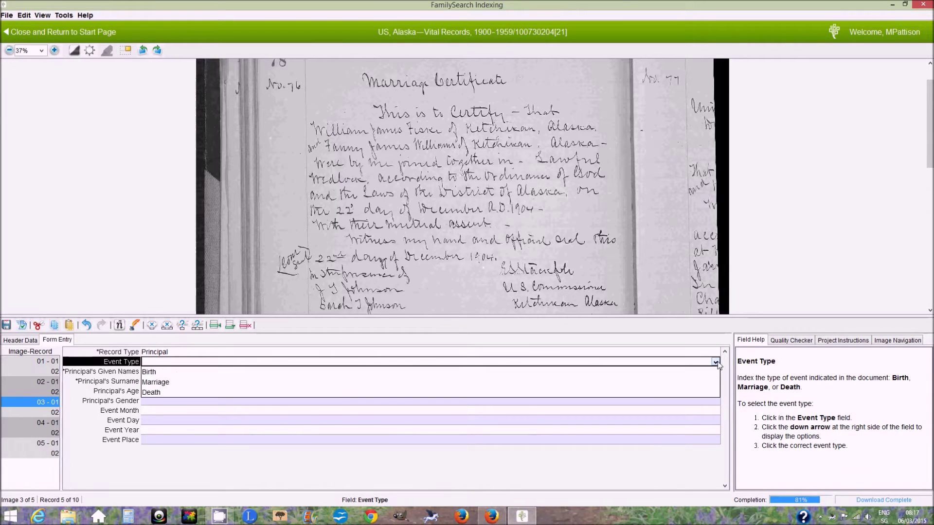
click(698, 385)
scroll(486, 160, up, 1)
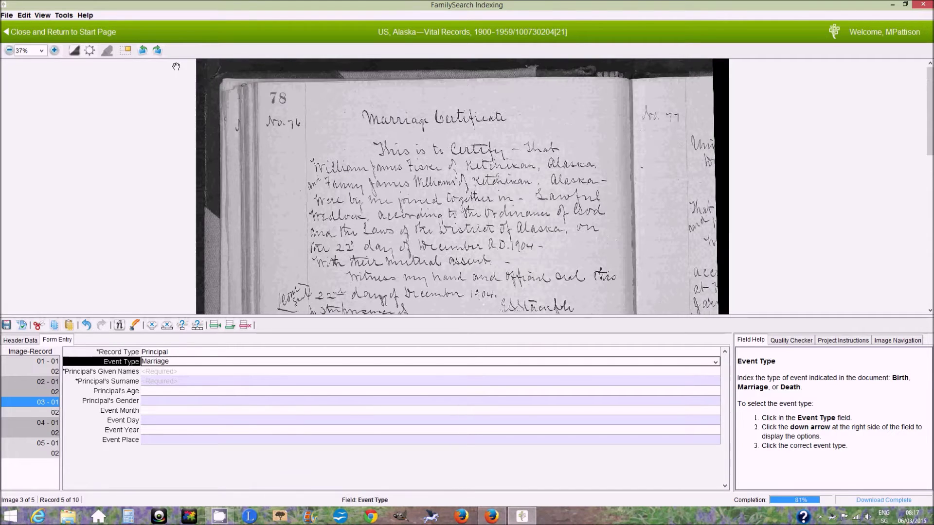
click(54, 50)
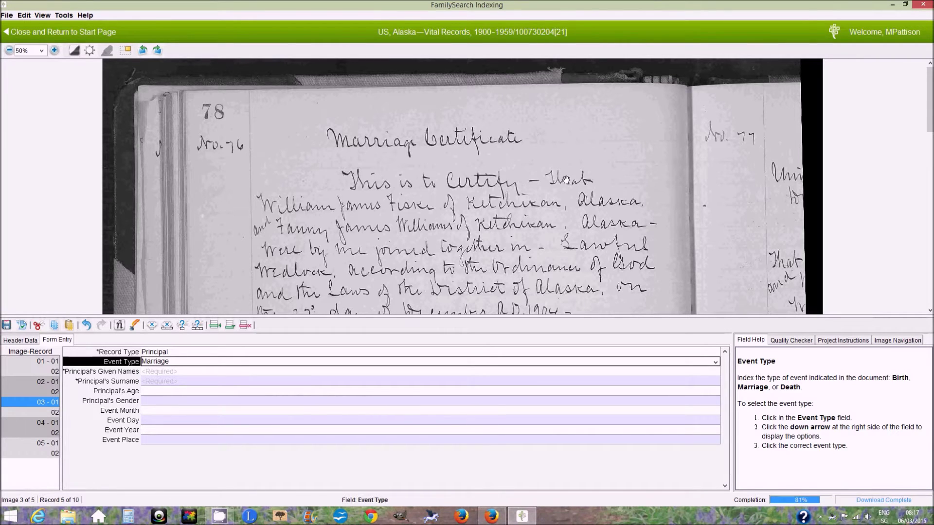
key(Tab)
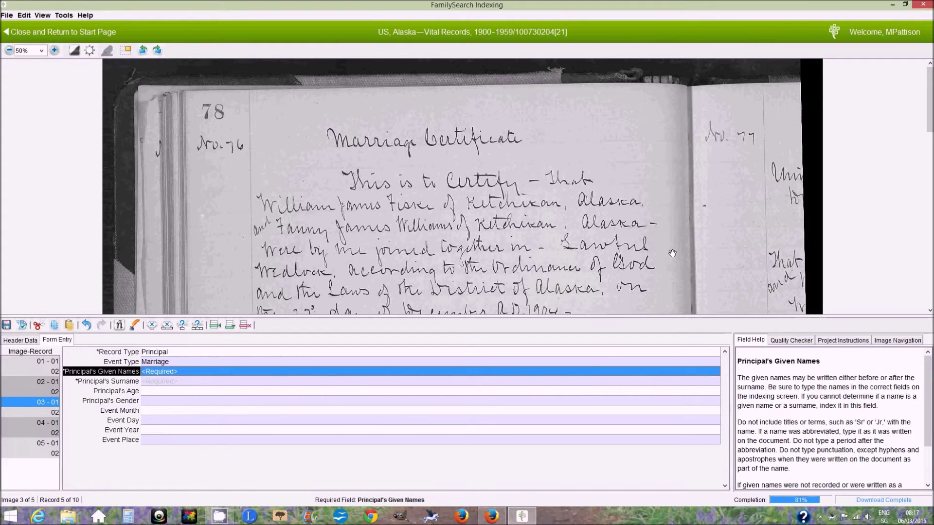
mouse_move(671, 267)
mouse_down()
mouse_move(666, 135)
mouse_move(677, 147)
mouse_up()
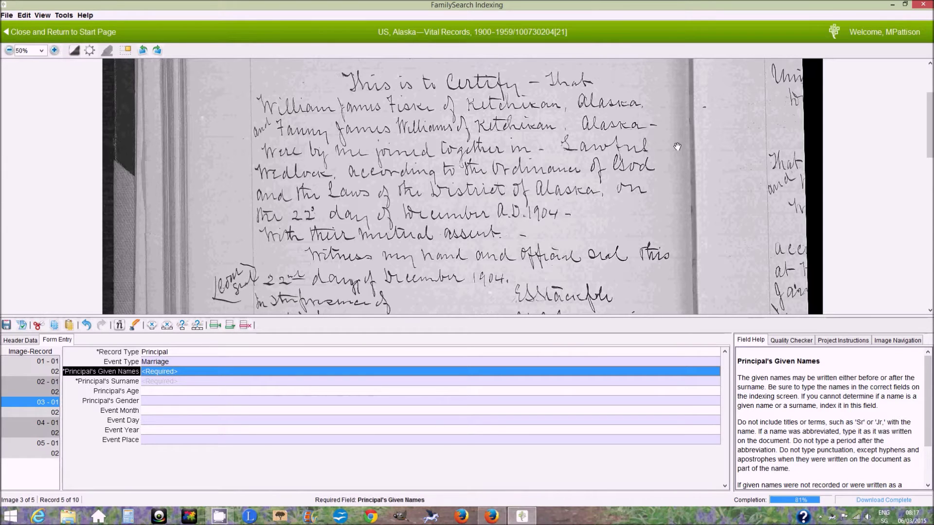
scroll(679, 160, up, 2)
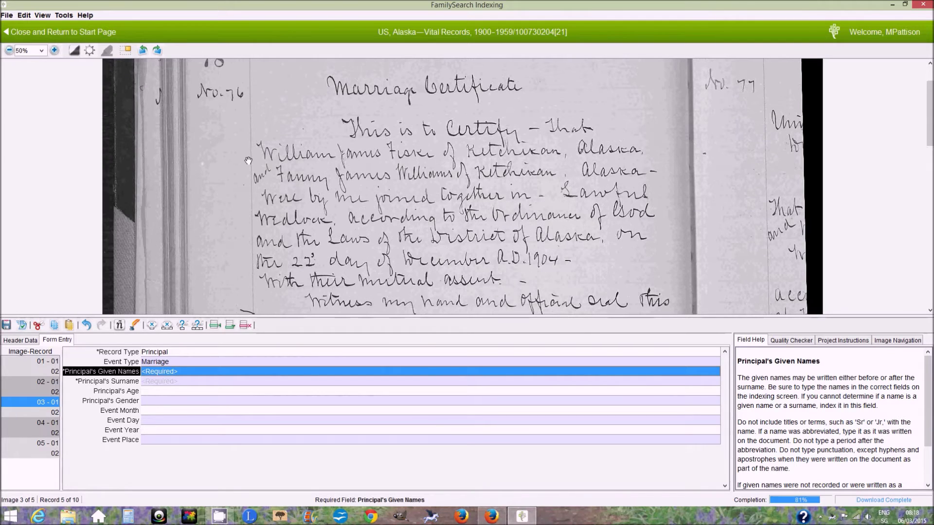
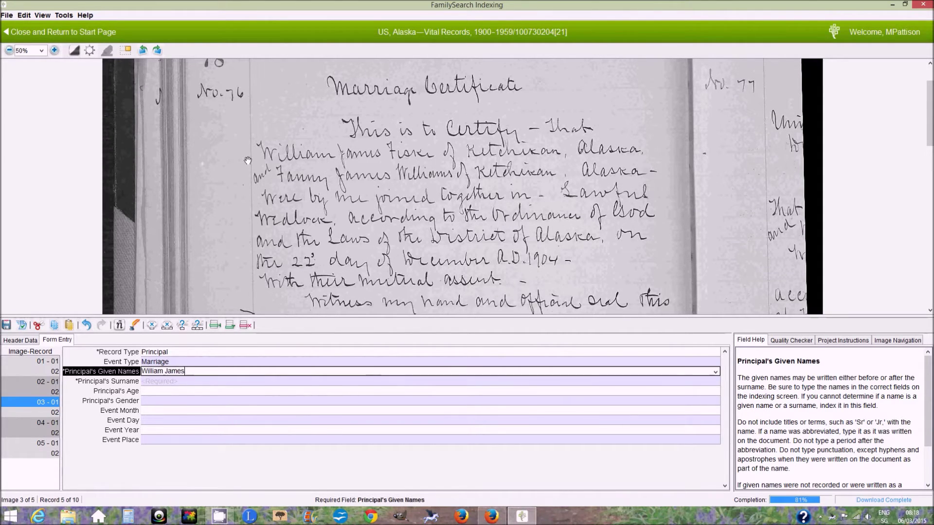
key(Tab)
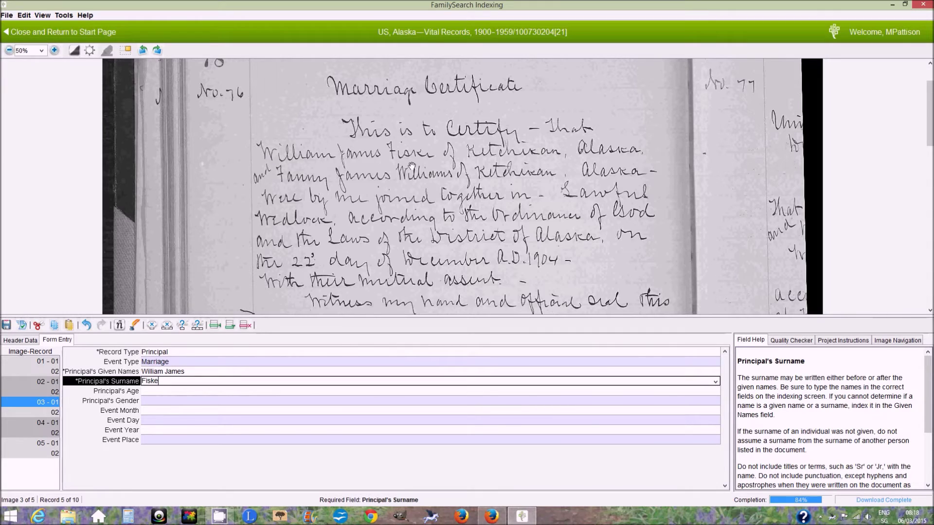
key(Tab)
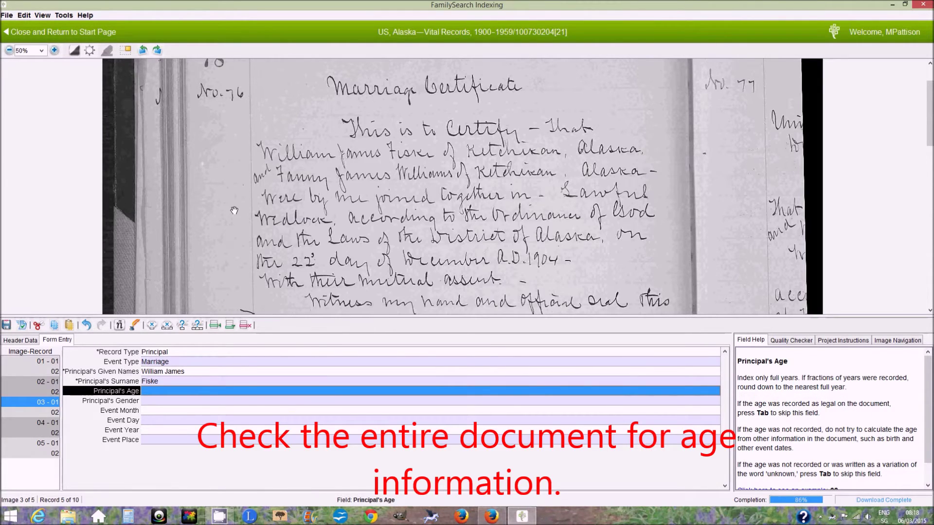
Leave the principal's Age and Gender blank and bring the marriage date line into view
scroll(229, 205, down, 1)
key(Tab)
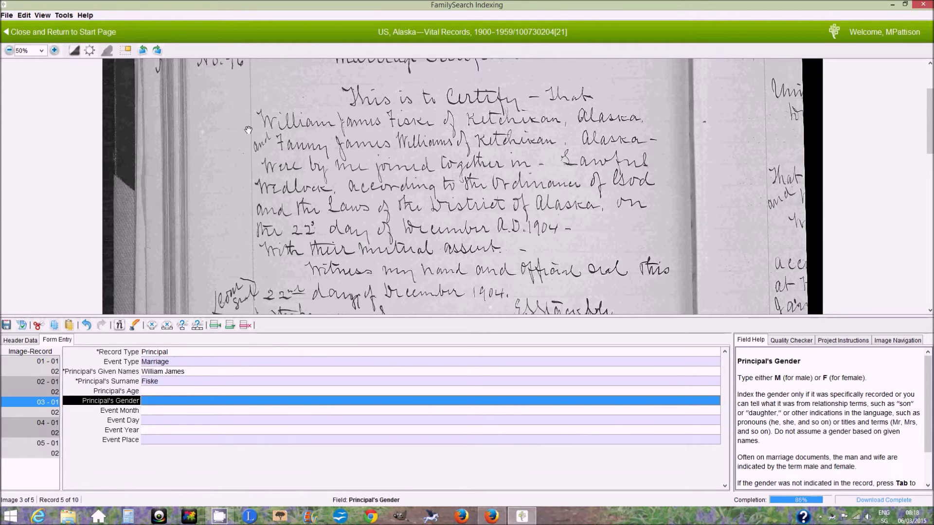
key(Tab)
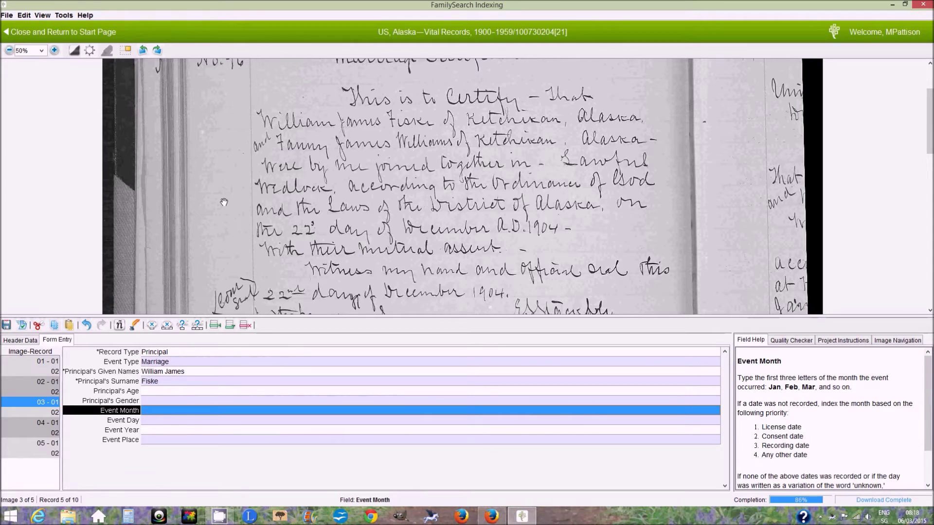
drag(224, 202, 223, 184)
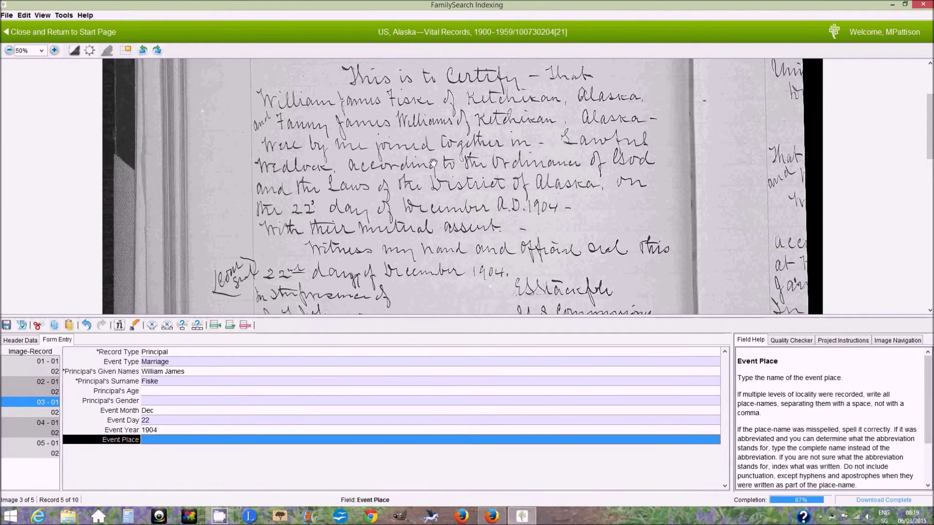
Enter Ketchikan Alaska as the event place and start record 03-02
scroll(664, 204, up, 1)
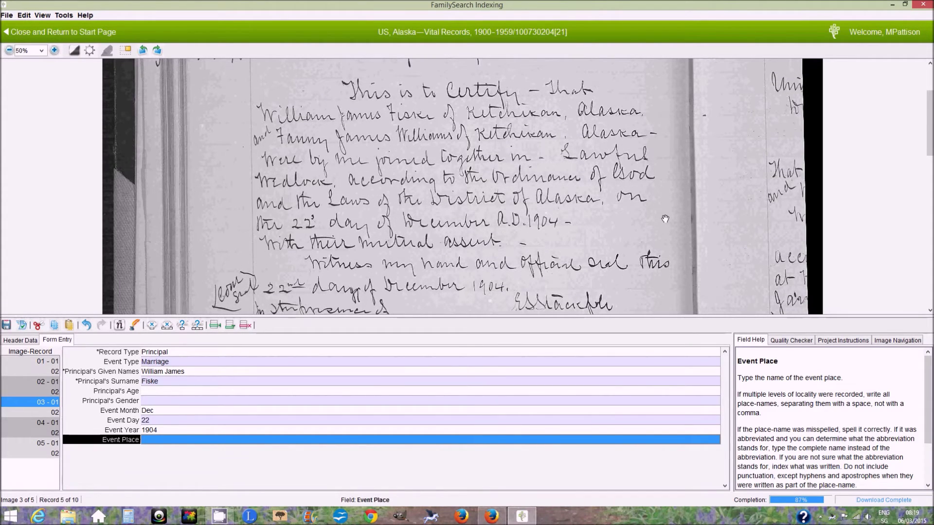
drag(663, 219, 662, 148)
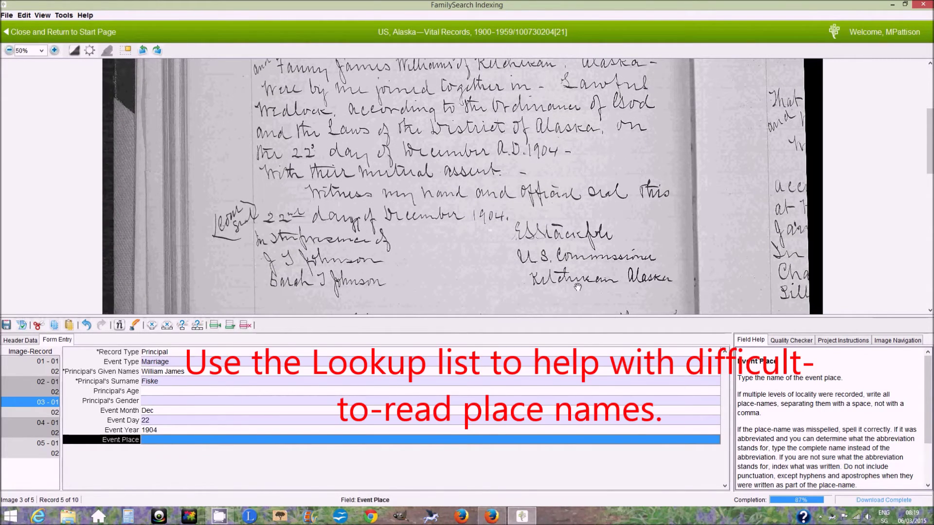
text(Ketchikan)
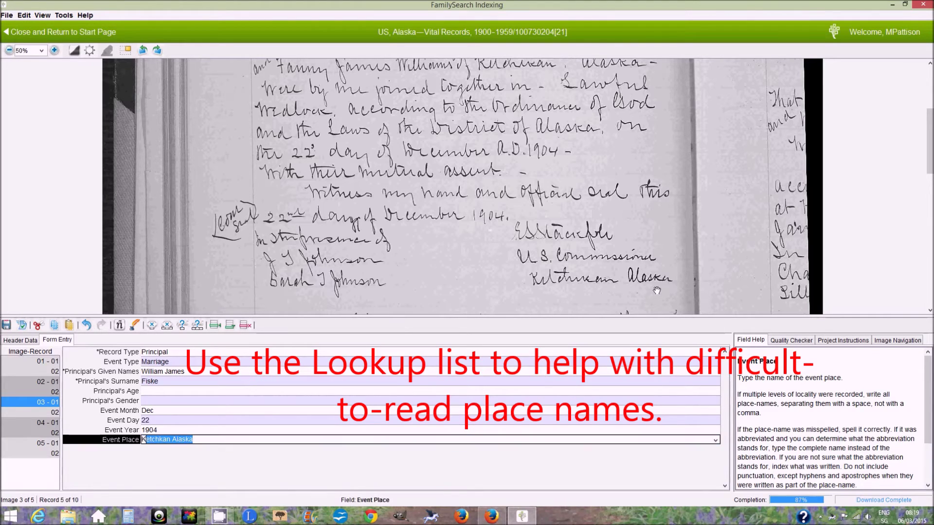
text( Alaska)
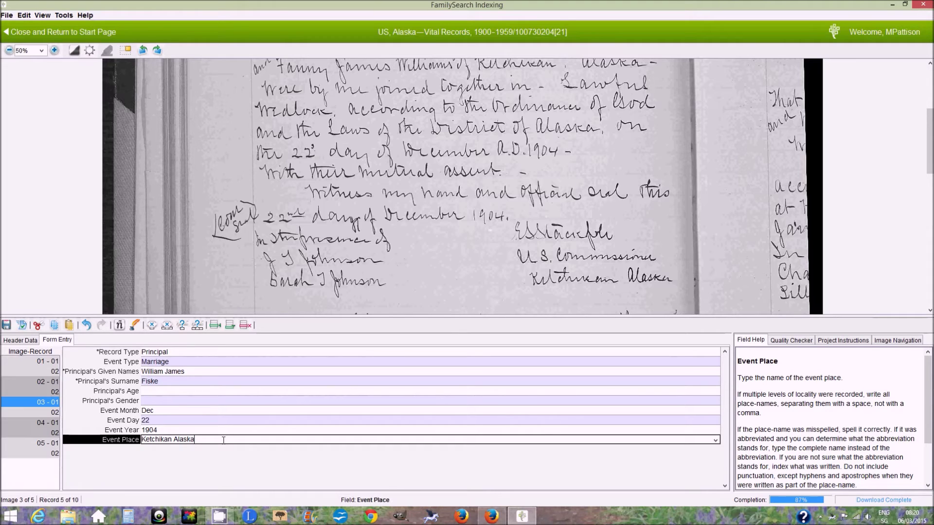
click(36, 411)
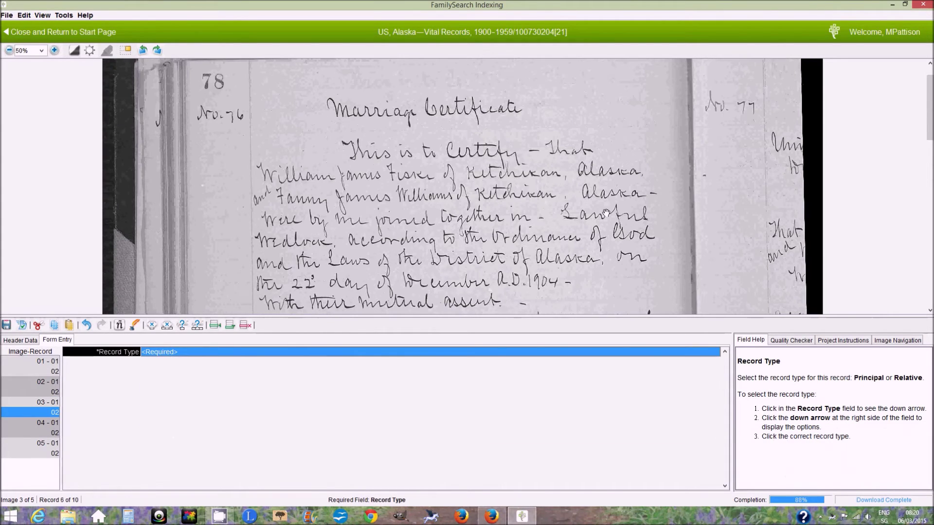
Set record 03-02's Record Type to Relative
click(467, 352)
click(717, 352)
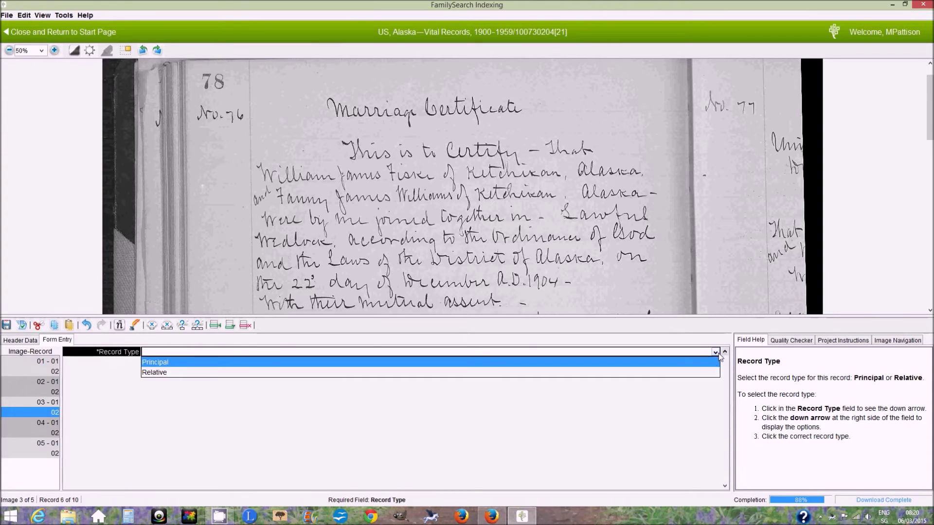
click(700, 372)
drag(588, 273, 588, 248)
Choose Wife as the Relationship to Principal
key(Tab)
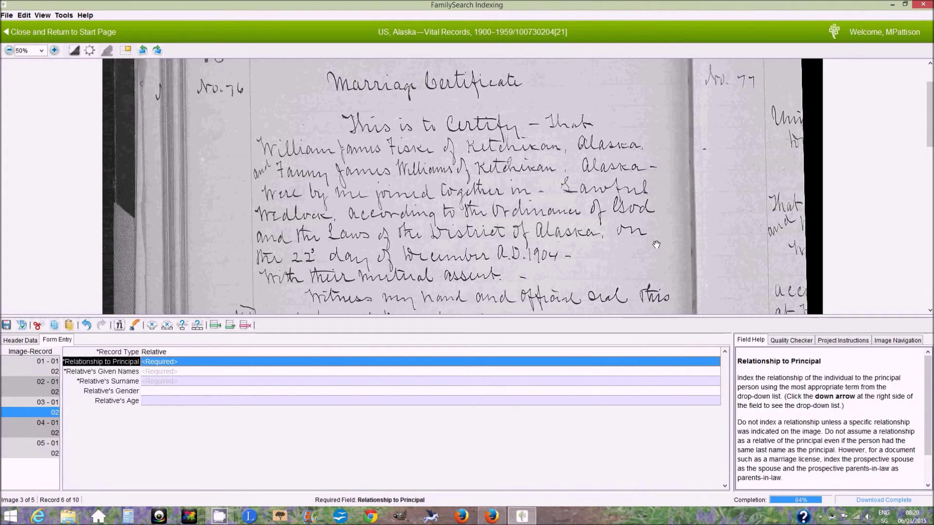
click(716, 362)
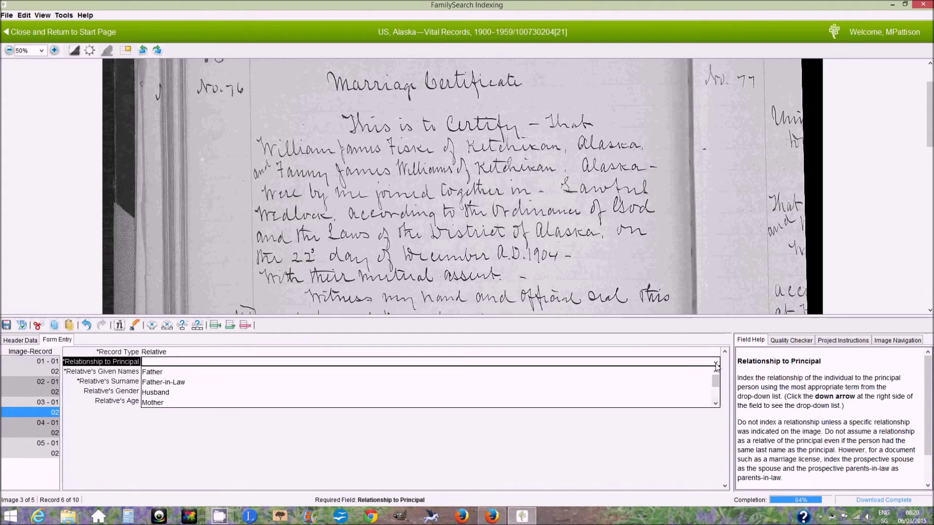
drag(716, 381, 716, 399)
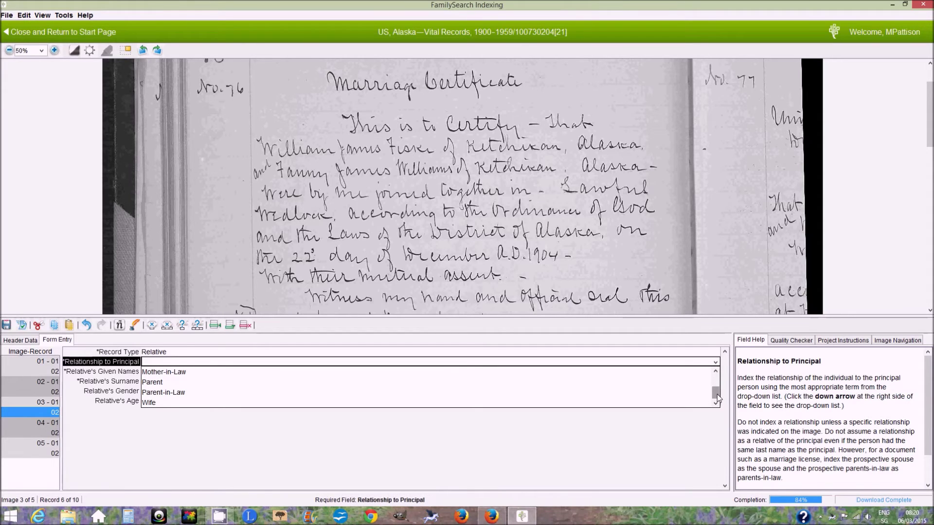
click(339, 403)
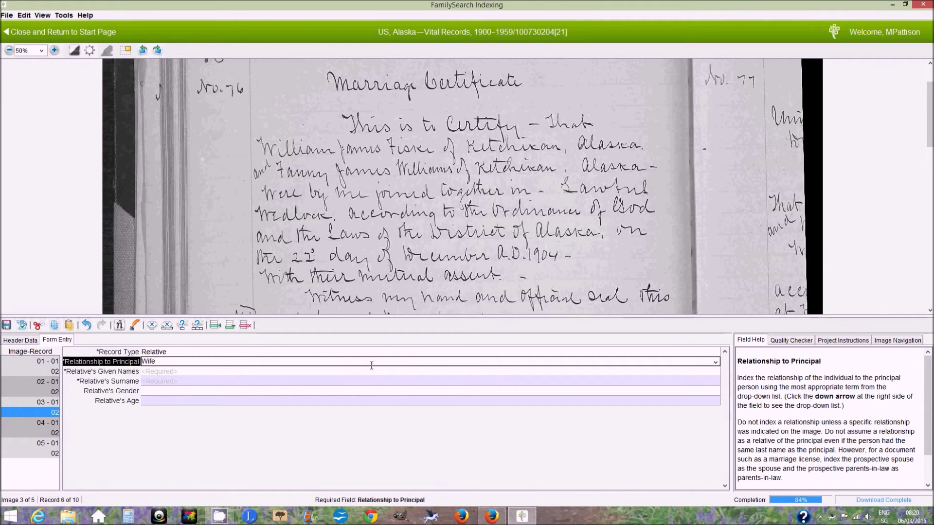
click(257, 373)
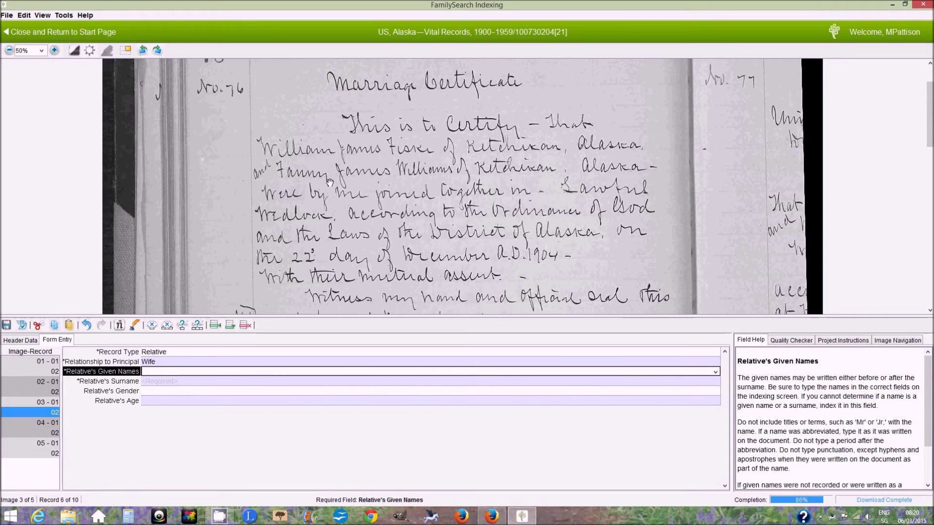
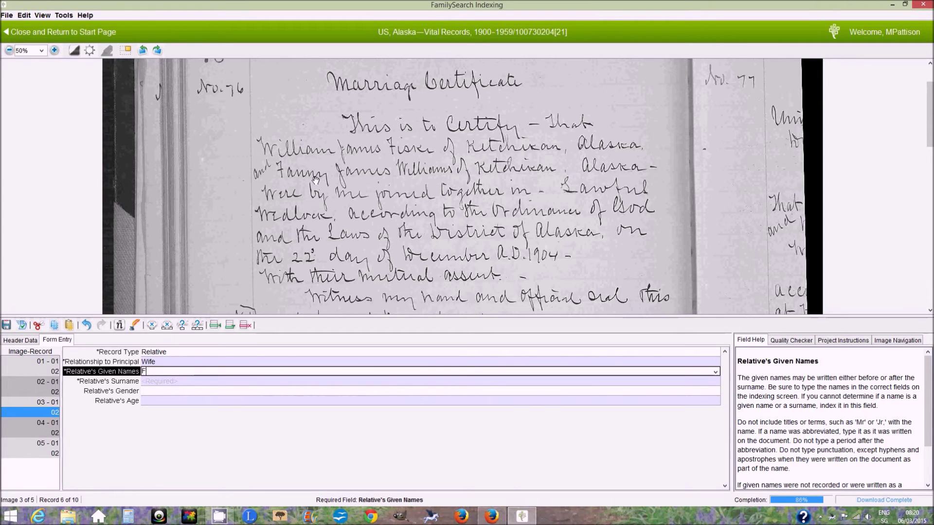
key(Tab)
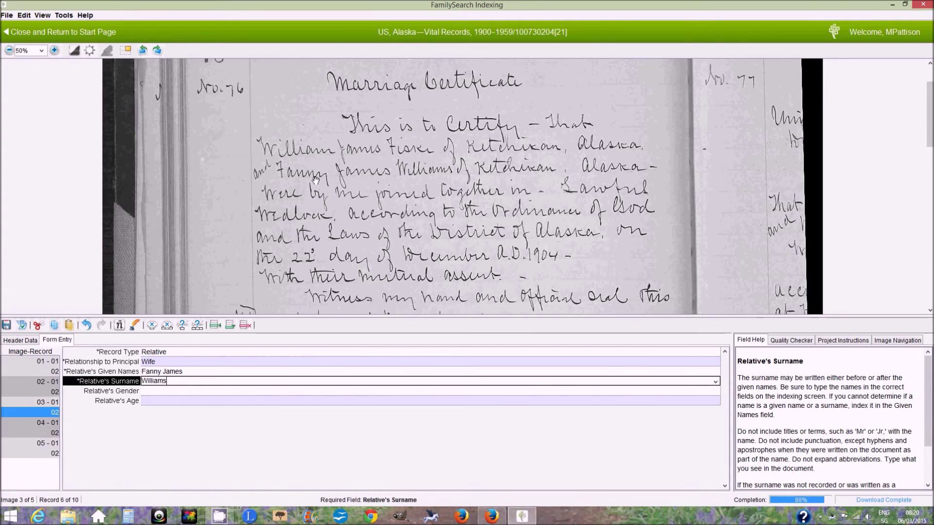
key(Tab)
scroll(250, 221, down, 1)
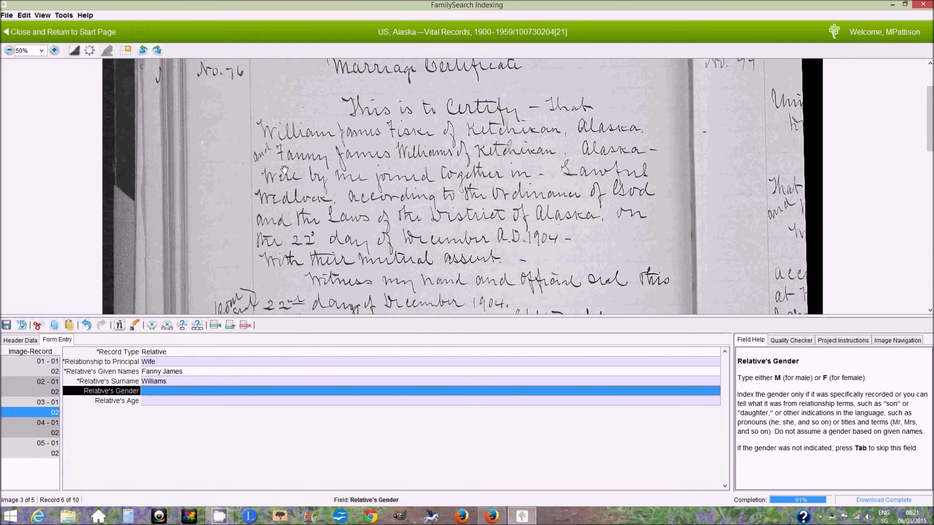
key(Tab)
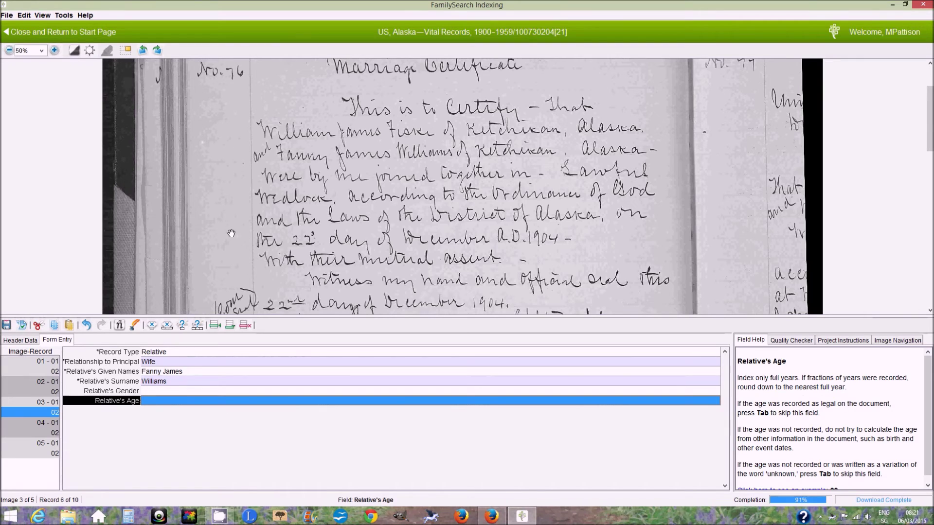
drag(249, 252, 261, 120)
scroll(307, 186, down, 1)
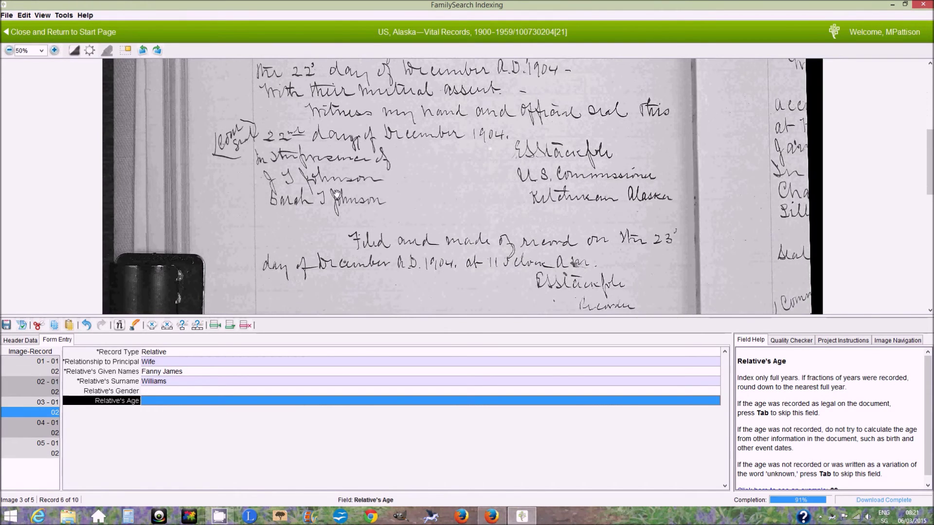
scroll(365, 181, up, 5)
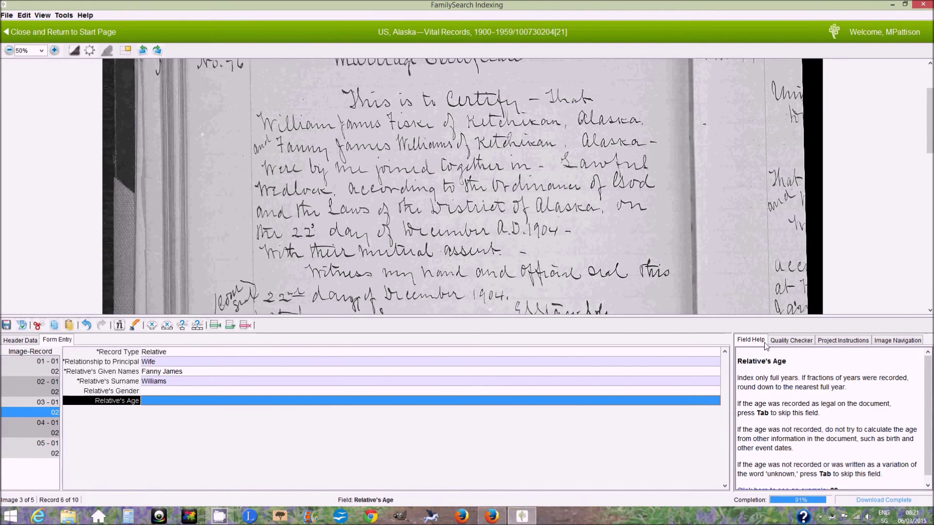
click(834, 341)
drag(930, 364, 930, 384)
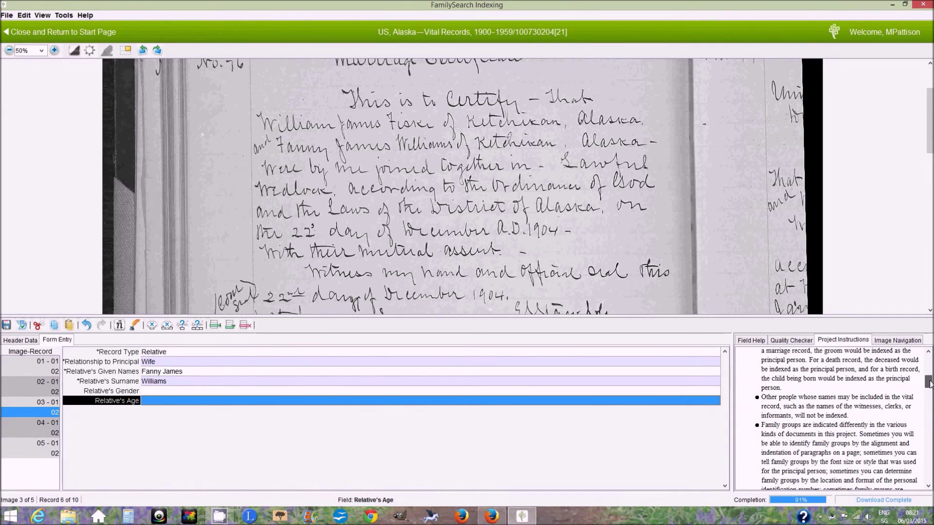
drag(856, 418, 784, 402)
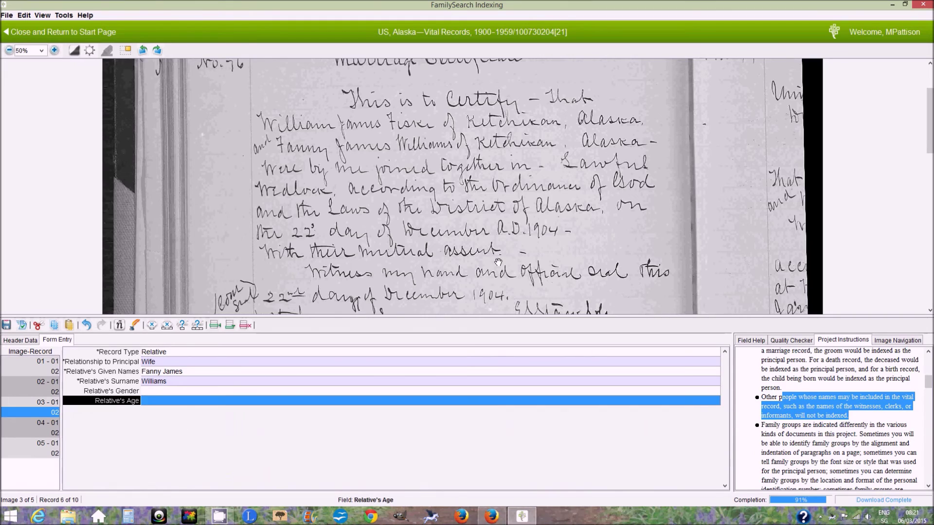
drag(432, 200, 431, 223)
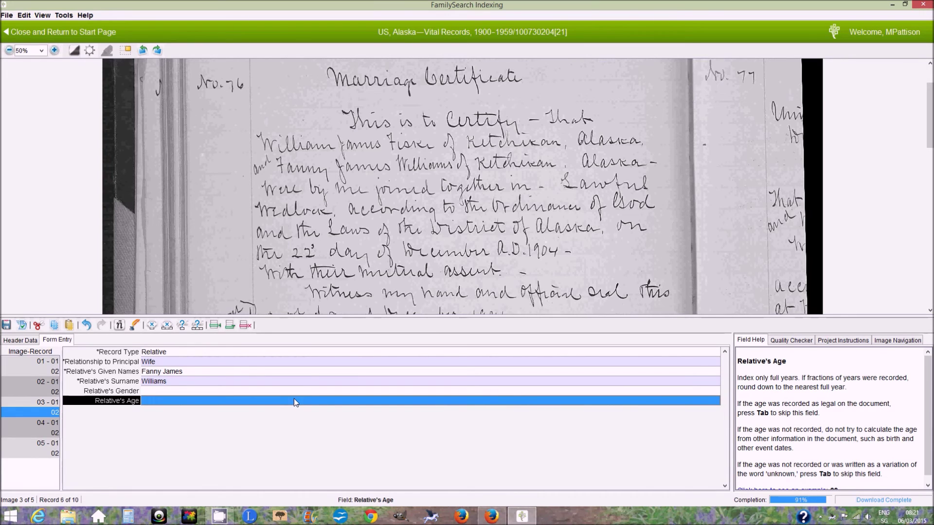
key(ctrl+shift+a)
Accept the Add Record(s) dialog and pan image 4's No. 77 certificate heading, date and place
key(Return)
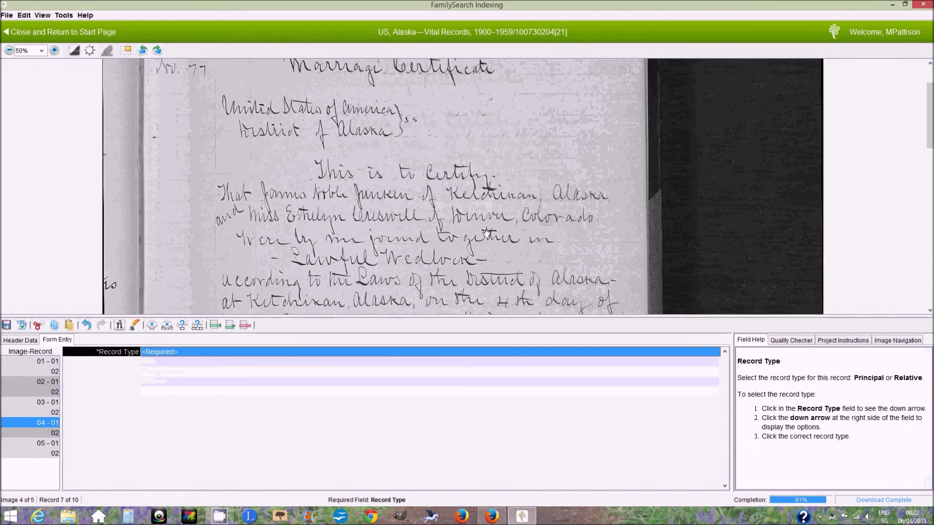
mouse_move(492, 194)
mouse_down()
mouse_move(490, 232)
mouse_move(490, 180)
mouse_up()
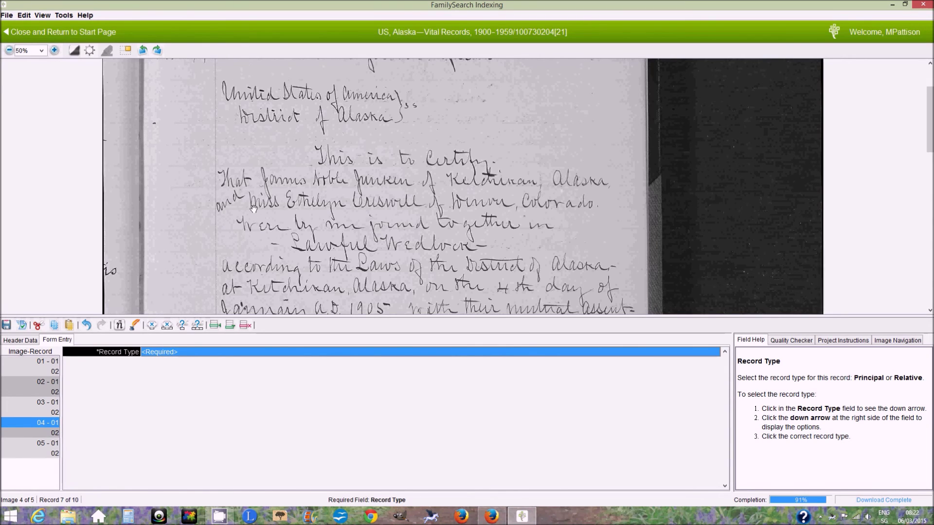
drag(266, 214, 267, 248)
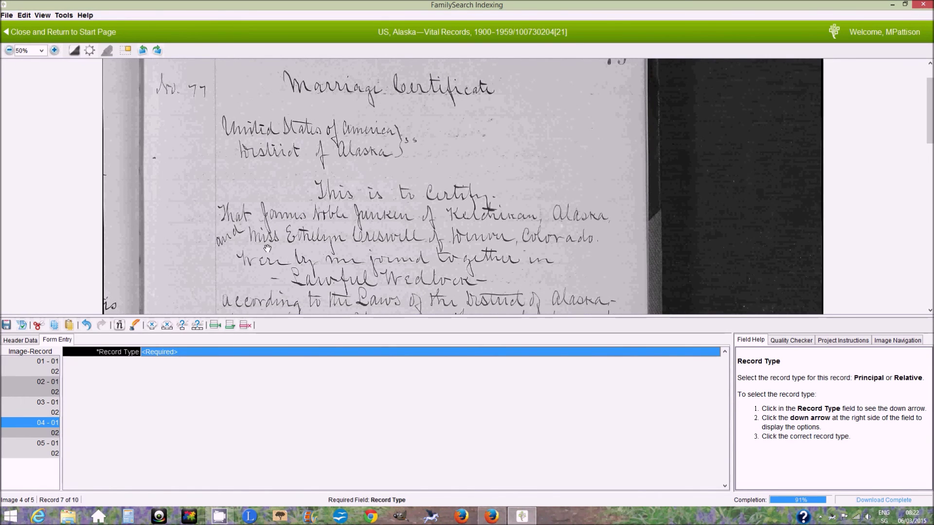
drag(265, 273, 261, 204)
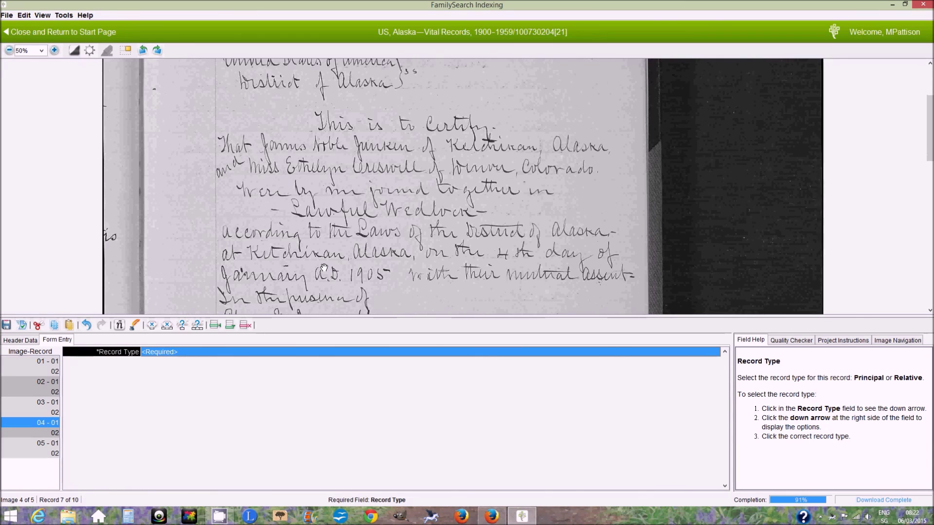